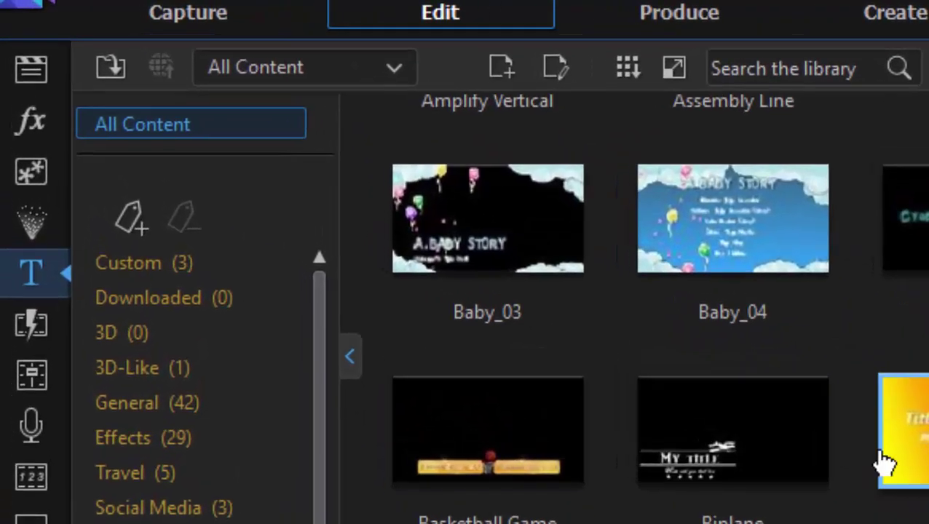
- Select the Biplane template while browsing the title library
{"action": "left_click", "coordinate": [493, 316]}
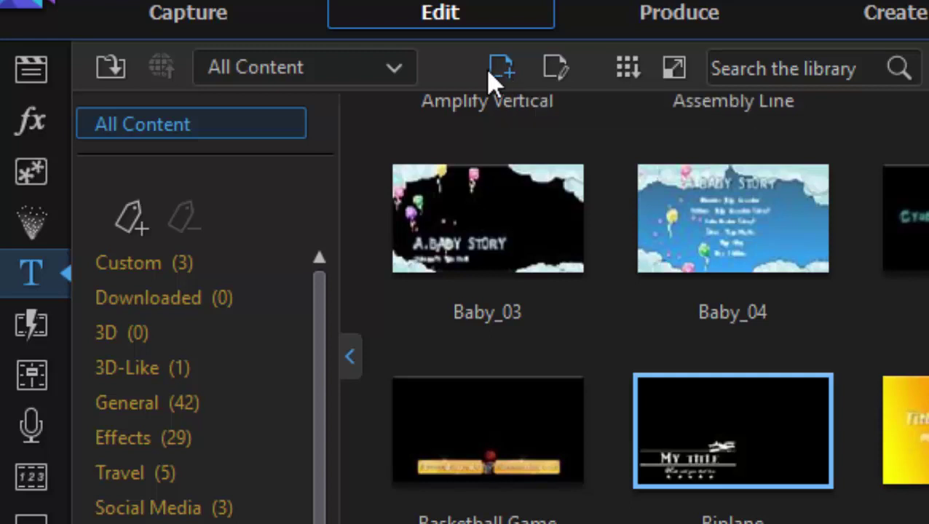
- Create a new 2D title and look through its Text tab settings in the Title Designer
{"action": "left_click", "coordinate": [506, 77]}
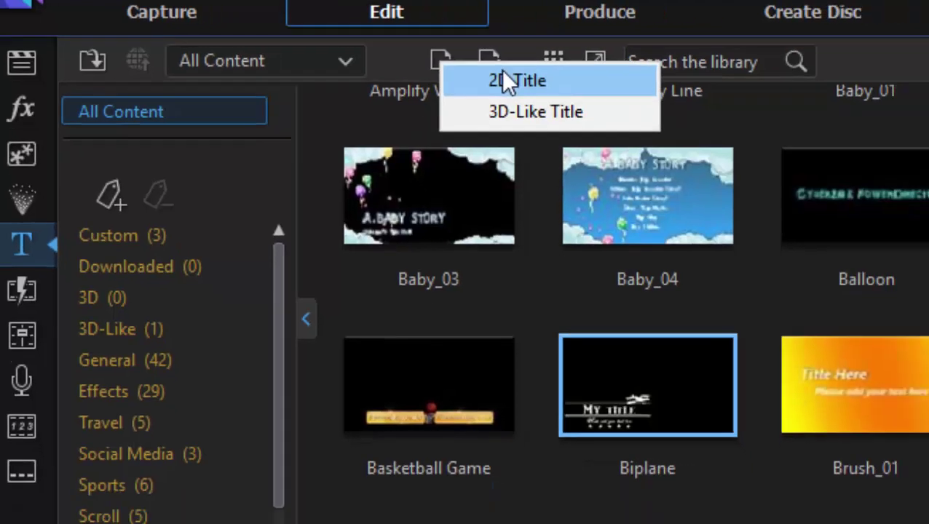
{"action": "left_click", "coordinate": [572, 89]}
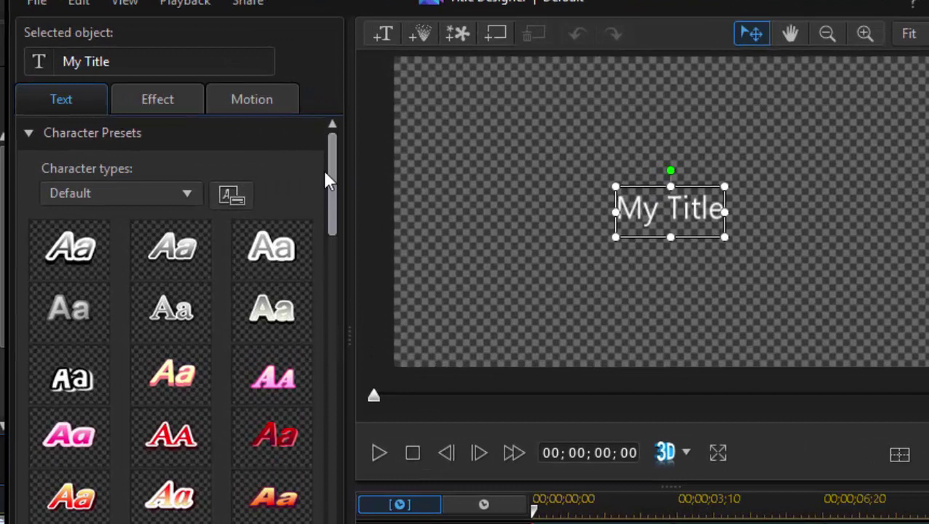
{"action": "left_click_drag", "start_coordinate": [334, 177], "coordinate": [321, 237]}
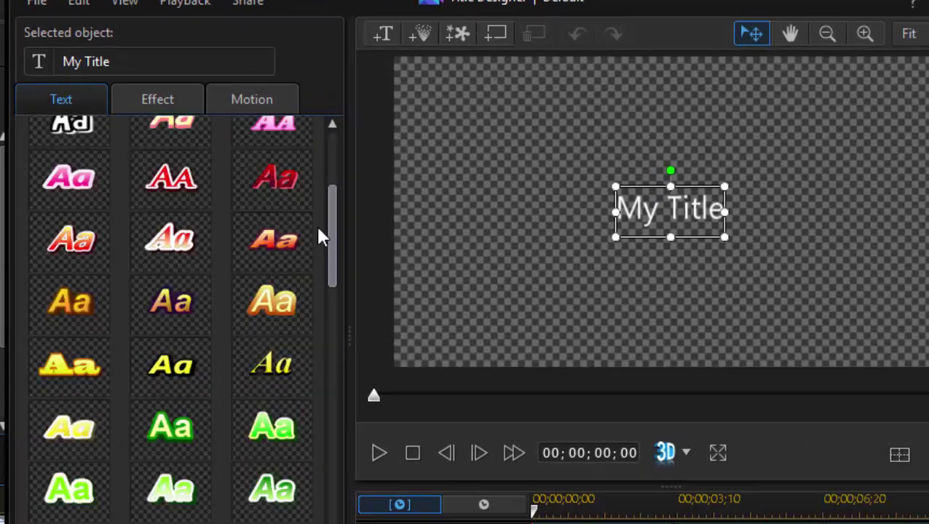
{"action": "scroll", "coordinate": [292, 322], "scroll_direction": "down", "scroll_amount": 10}
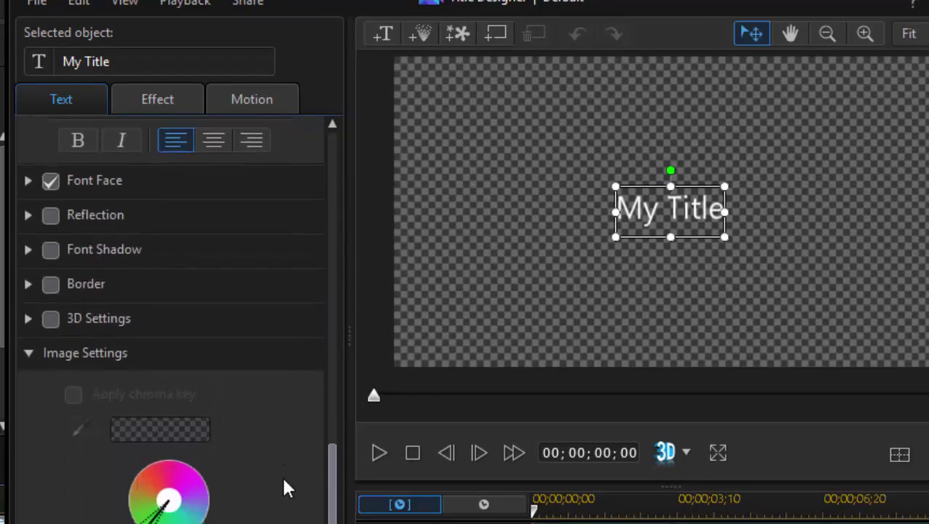
{"action": "scroll", "coordinate": [281, 474], "scroll_direction": "down", "scroll_amount": 3}
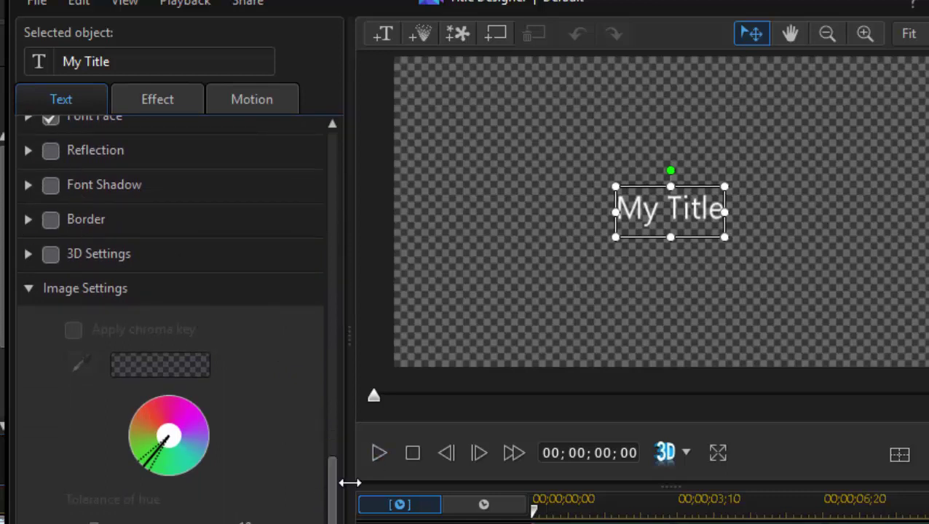
- Preview wave, reversed wave, spiral and S-curve motion paths on 'My Title', then remove the path
{"action": "left_click_drag", "start_coordinate": [335, 517], "coordinate": [332, 143]}
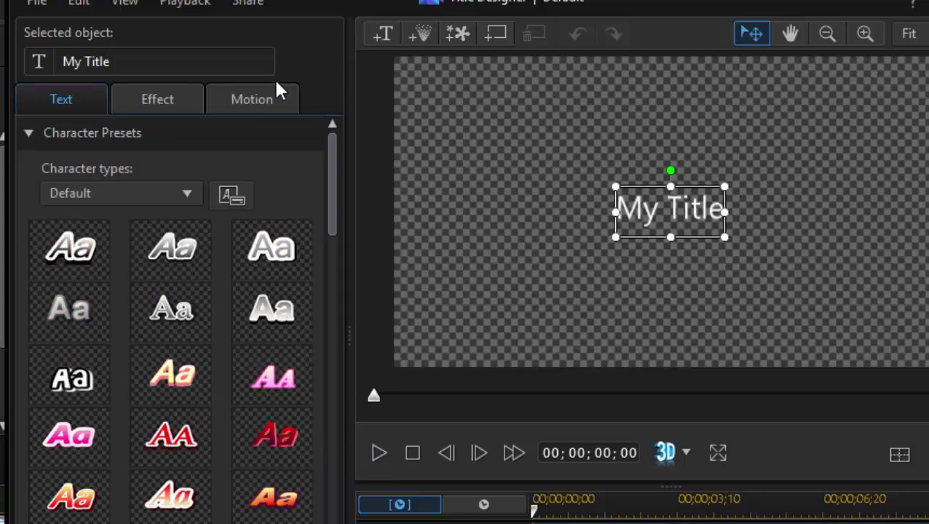
{"action": "left_click", "coordinate": [271, 102]}
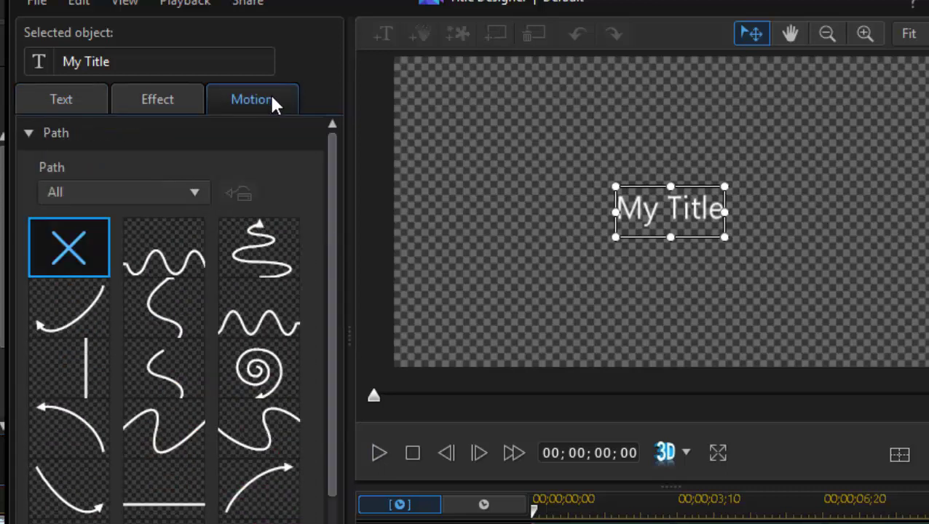
{"action": "left_click", "coordinate": [171, 244]}
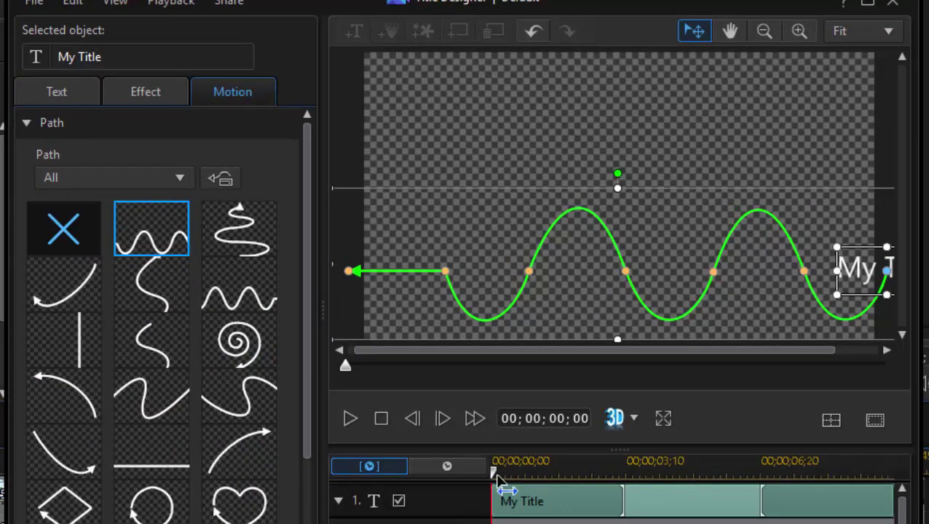
{"action": "left_click_drag", "start_coordinate": [498, 475], "coordinate": [625, 466]}
{"action": "left_click", "coordinate": [259, 295]}
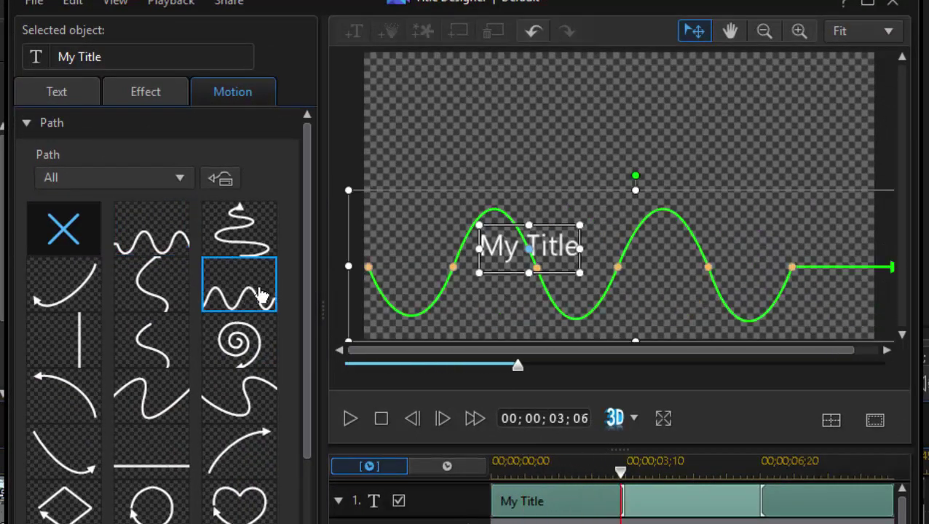
{"action": "left_click", "coordinate": [245, 355]}
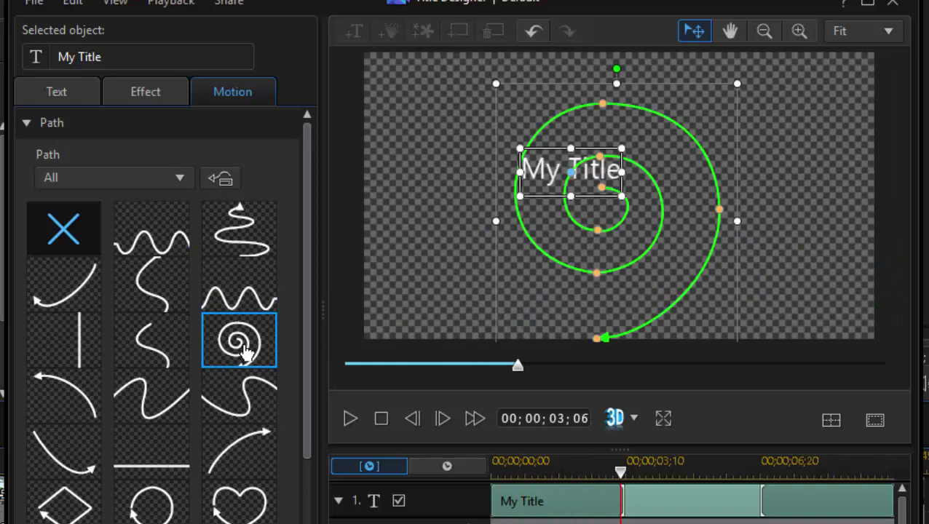
{"action": "left_click", "coordinate": [163, 359]}
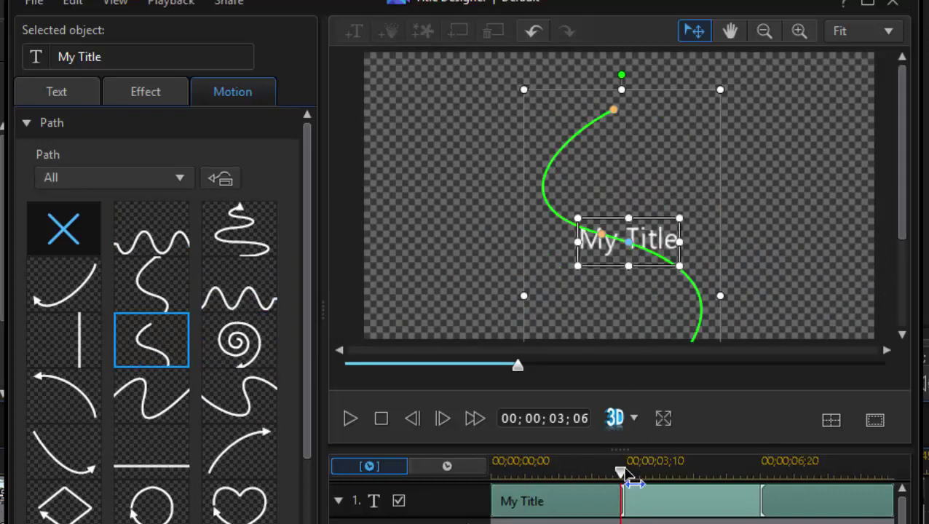
{"action": "left_click_drag", "start_coordinate": [625, 473], "coordinate": [595, 460]}
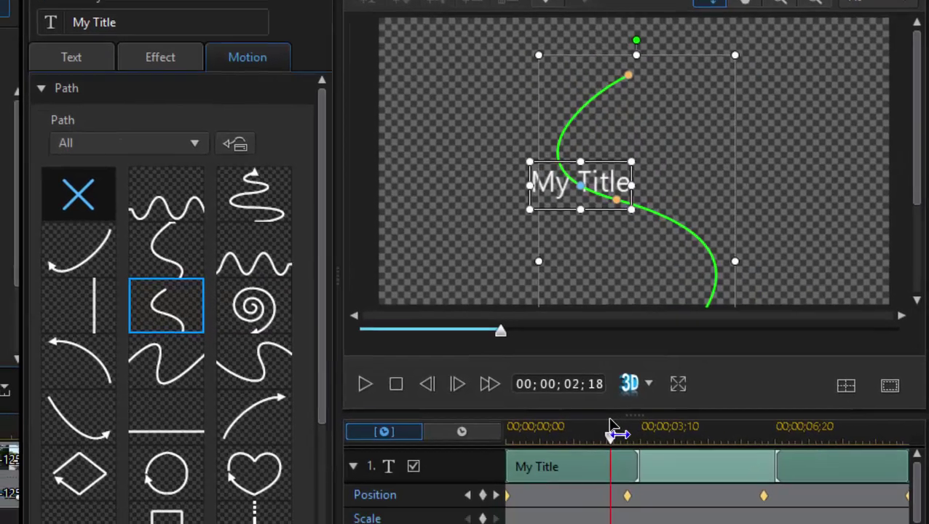
{"action": "left_click", "coordinate": [94, 193]}
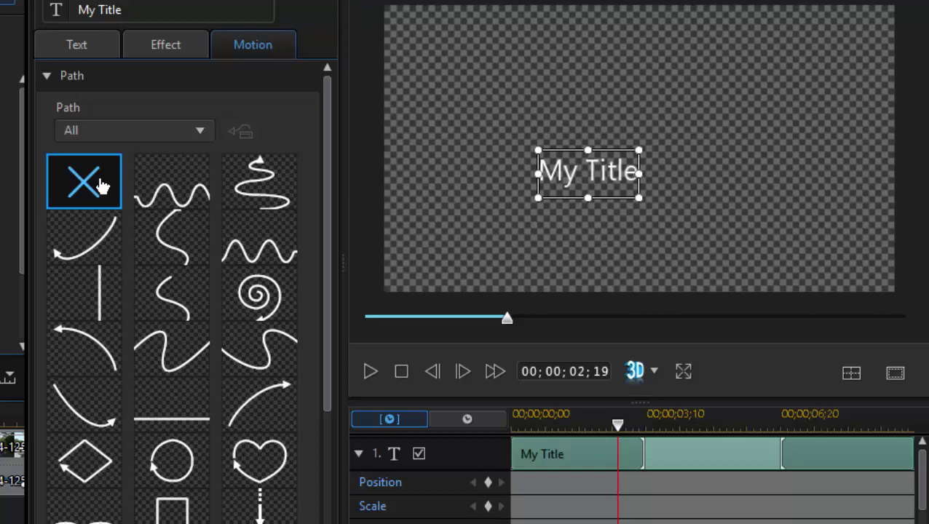
- Browse the Starting Effect and Ending Effect lists on the Effect tab
{"action": "left_click", "coordinate": [191, 52]}
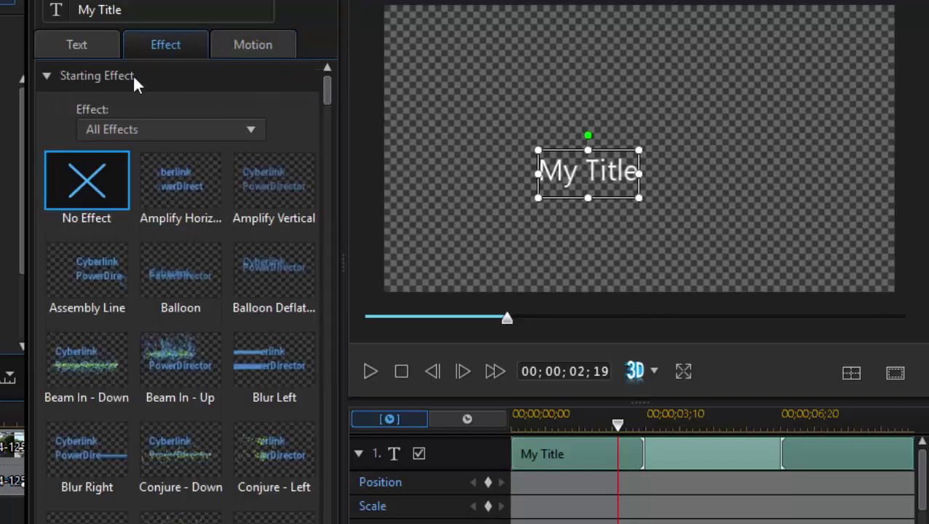
{"action": "left_click", "coordinate": [44, 75]}
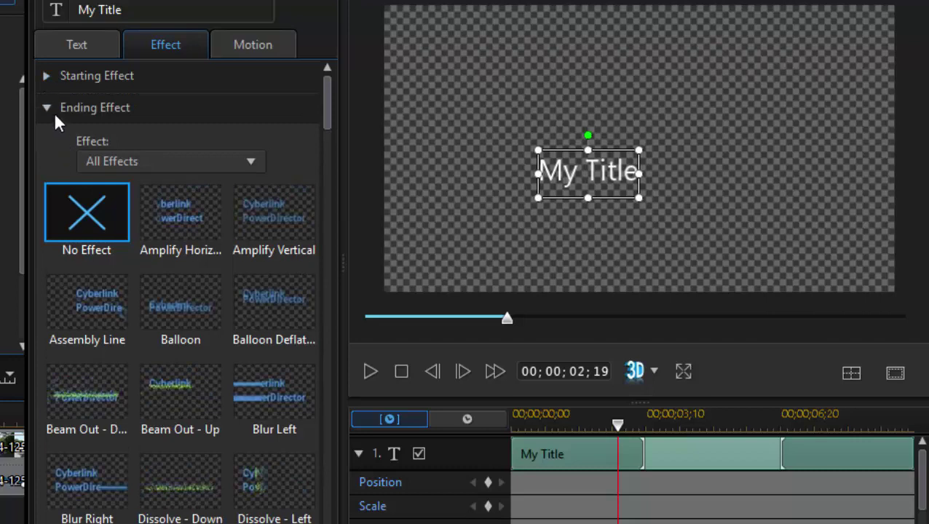
{"action": "left_click", "coordinate": [45, 76]}
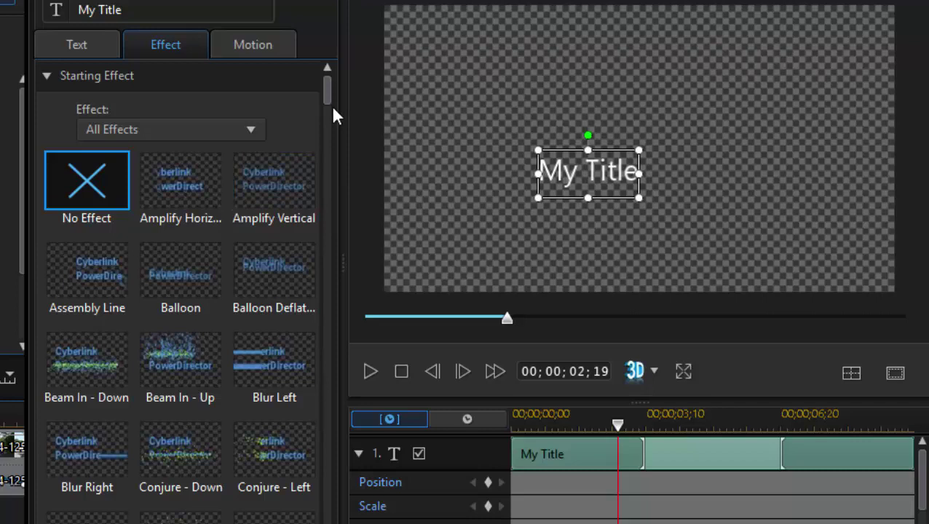
{"action": "left_click_drag", "start_coordinate": [326, 82], "coordinate": [353, 81]}
{"action": "left_click", "coordinate": [49, 76]}
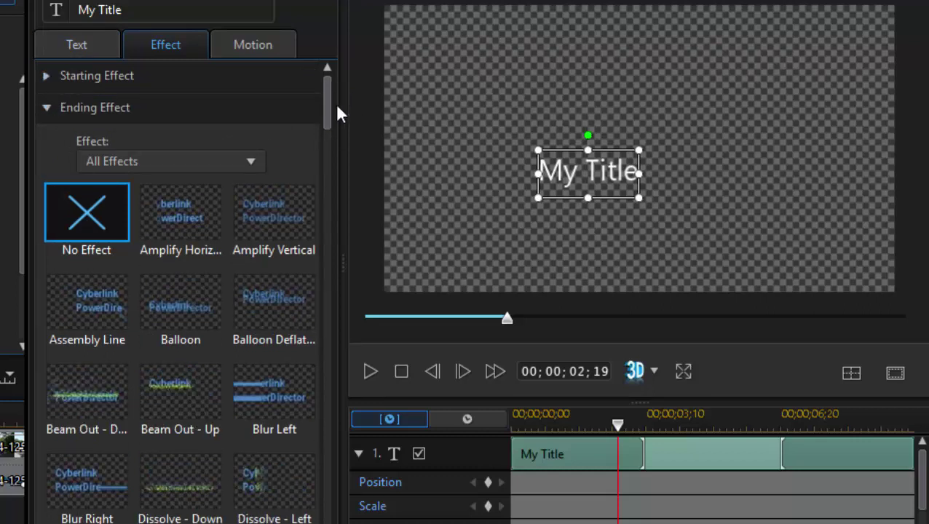
{"action": "left_click_drag", "start_coordinate": [326, 109], "coordinate": [336, 33]}
{"action": "left_click", "coordinate": [47, 76]}
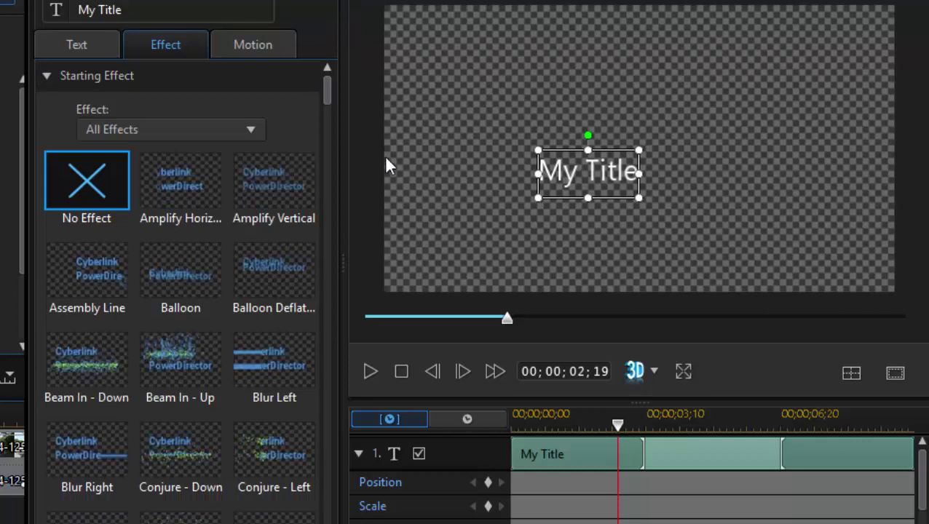
- Try Amplify Horizontal and Balloon entrances, then apply Beam In - Down as the starting effect
{"action": "left_click", "coordinate": [183, 179]}
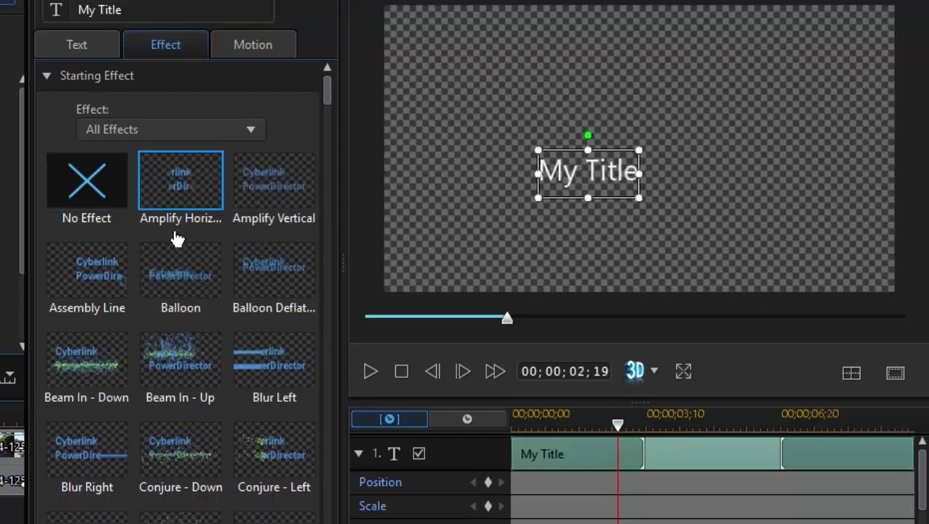
{"action": "left_click", "coordinate": [183, 175]}
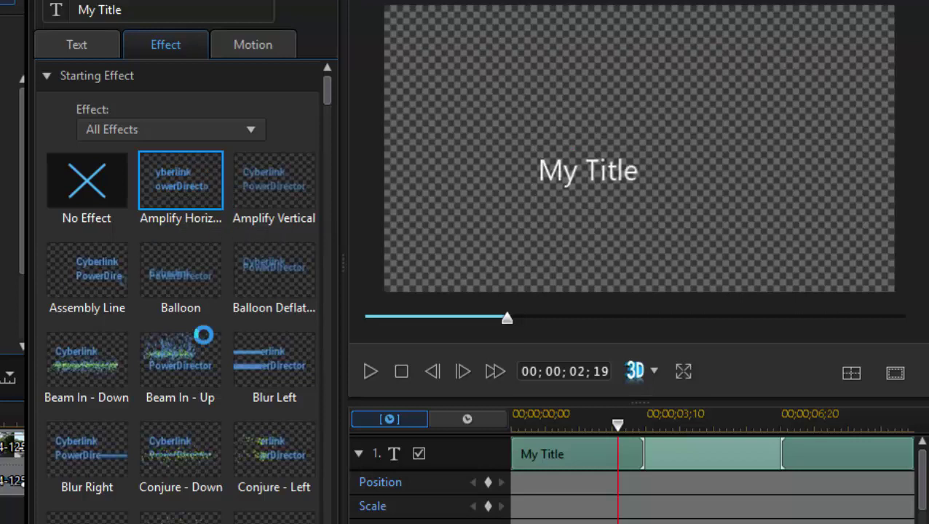
{"action": "left_click", "coordinate": [190, 274]}
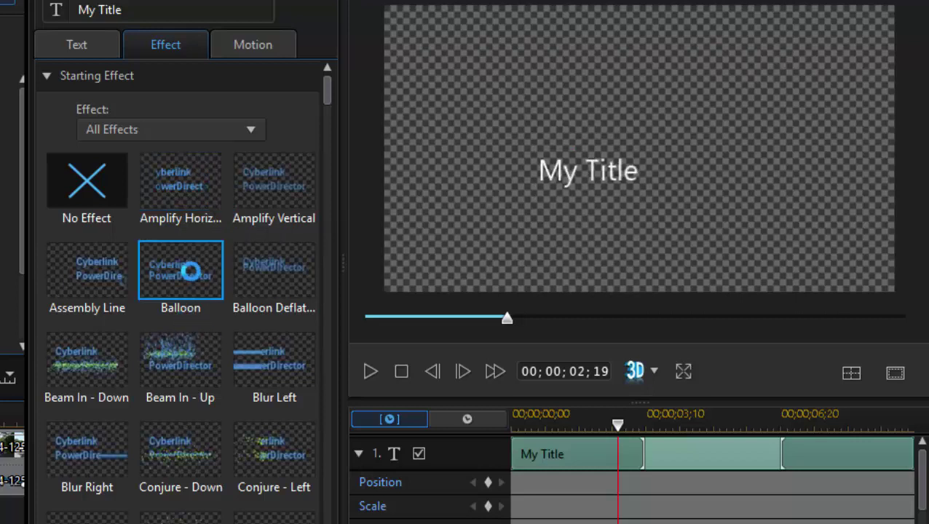
{"action": "scroll", "coordinate": [248, 426], "scroll_direction": "down", "scroll_amount": 1}
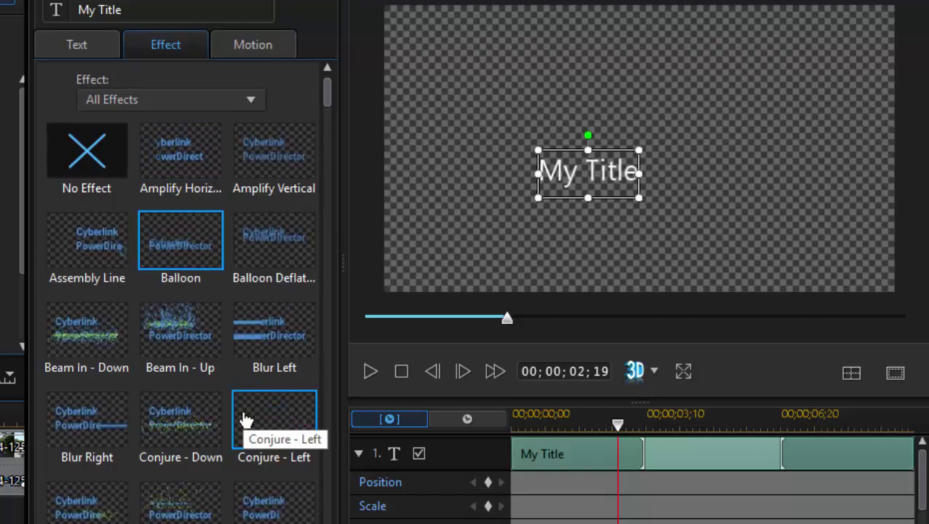
{"action": "left_click", "coordinate": [84, 322]}
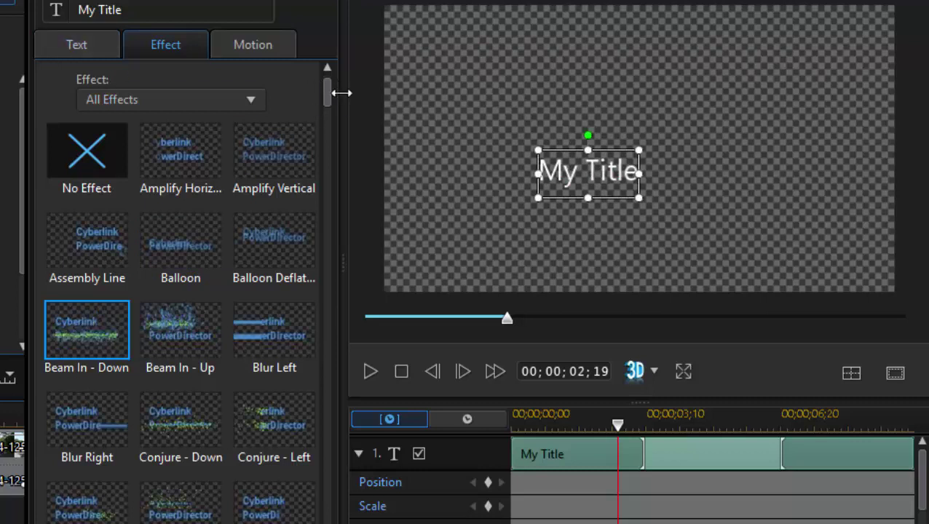
{"action": "left_click_drag", "start_coordinate": [324, 93], "coordinate": [325, 54]}
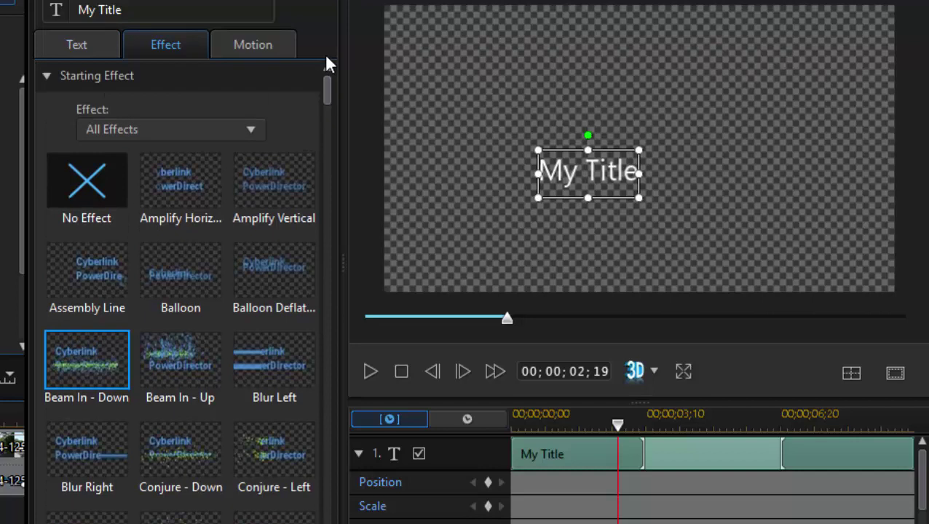
- Apply Beam Out - Down as the ending effect of 'My Title'
{"action": "left_click", "coordinate": [48, 76]}
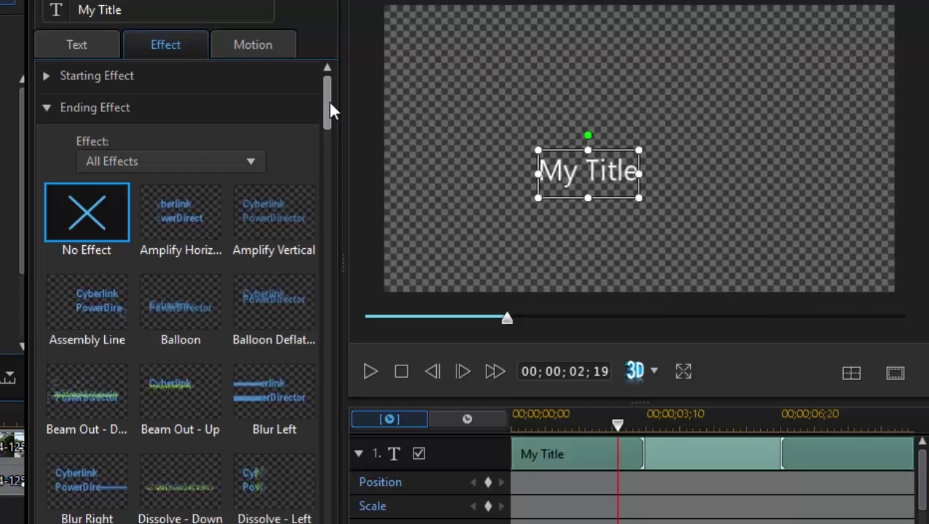
{"action": "left_click_drag", "start_coordinate": [328, 101], "coordinate": [328, 129]}
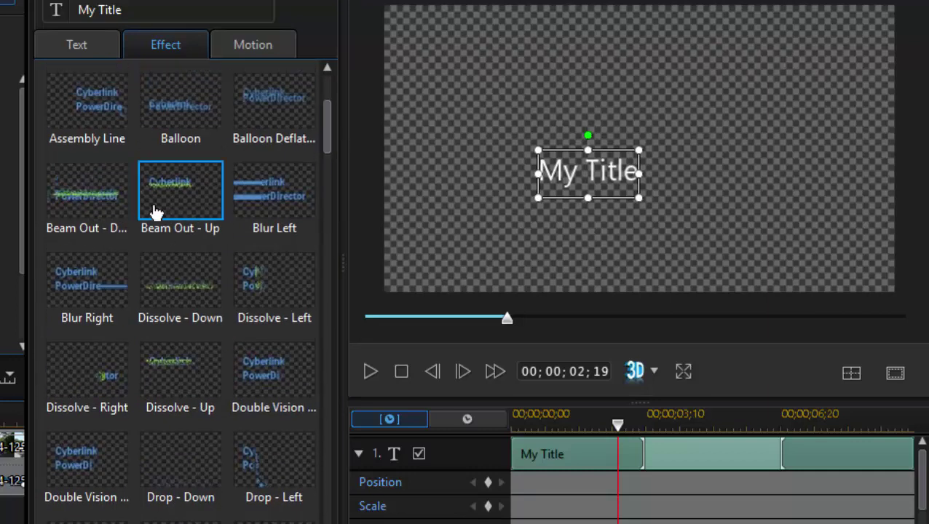
{"action": "left_click", "coordinate": [80, 188]}
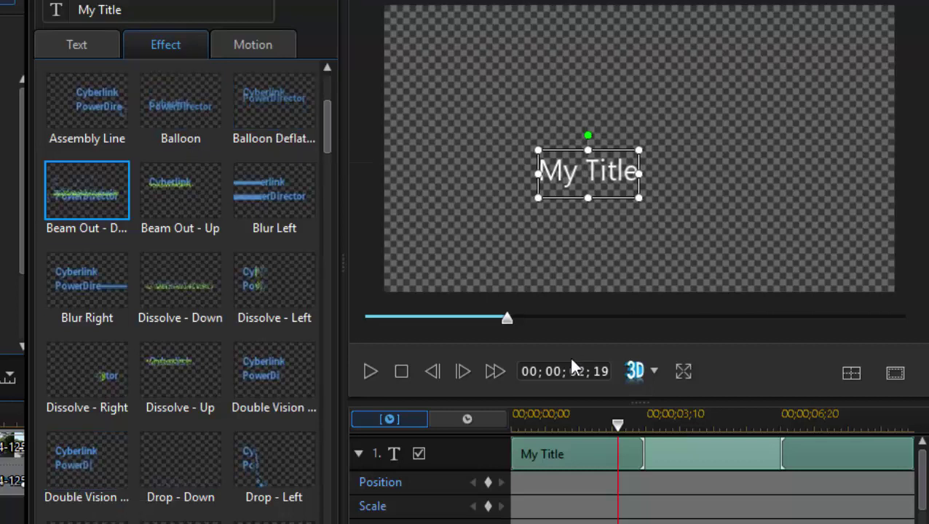
{"action": "left_click_drag", "start_coordinate": [329, 138], "coordinate": [312, 401]}
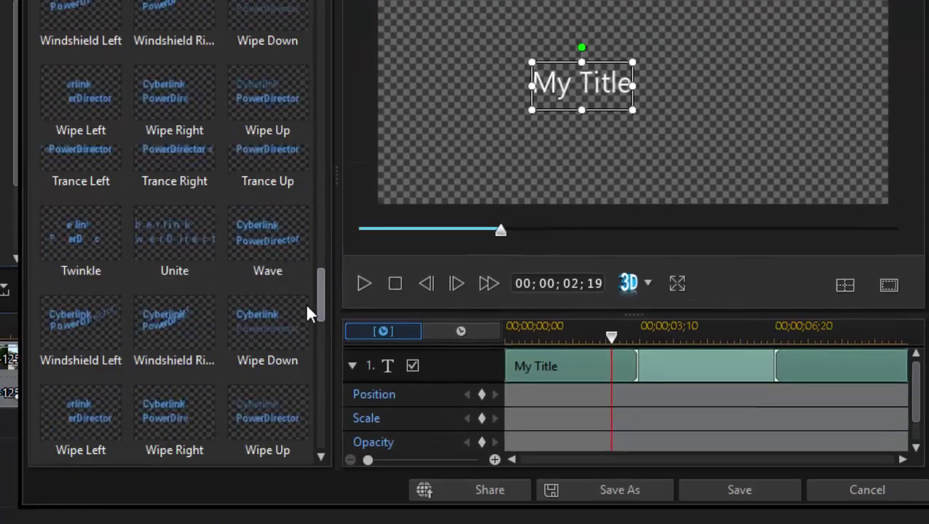
{"action": "left_click_drag", "start_coordinate": [306, 311], "coordinate": [321, 446]}
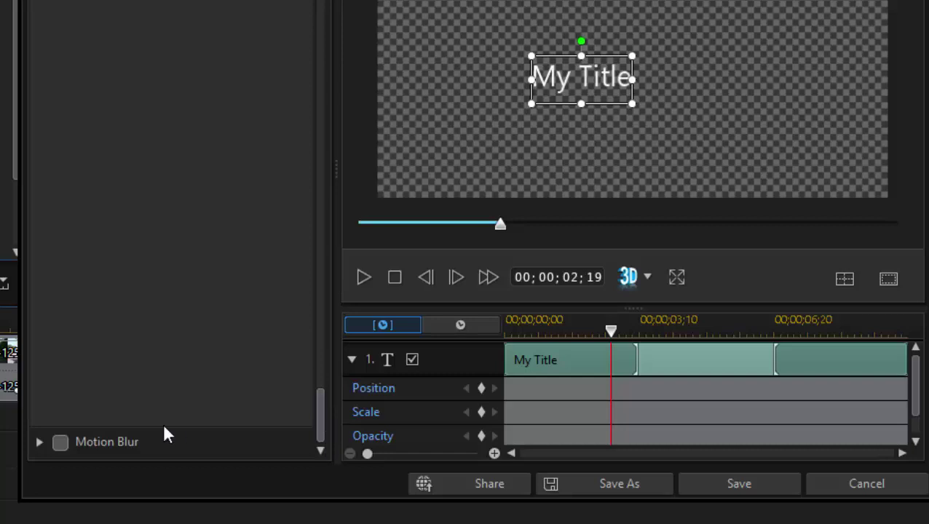
{"action": "left_click", "coordinate": [39, 442]}
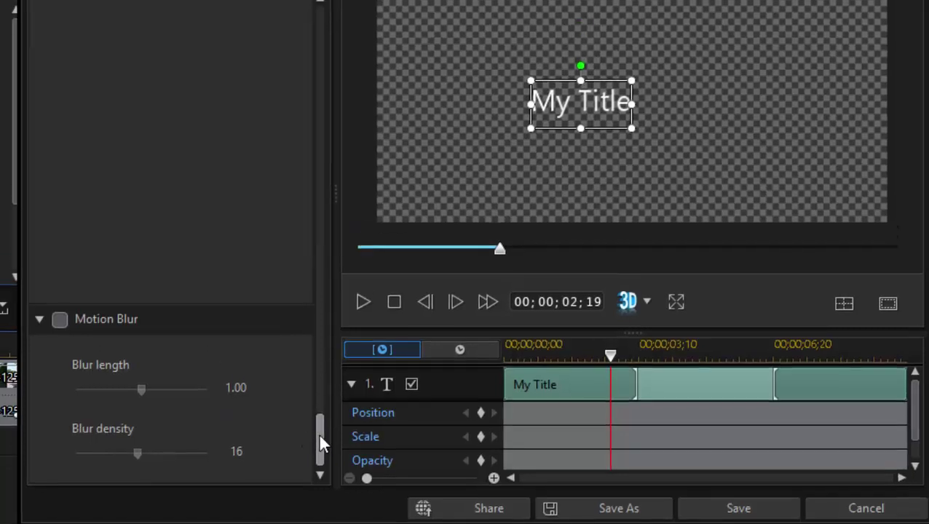
{"action": "left_click_drag", "start_coordinate": [318, 434], "coordinate": [354, 126]}
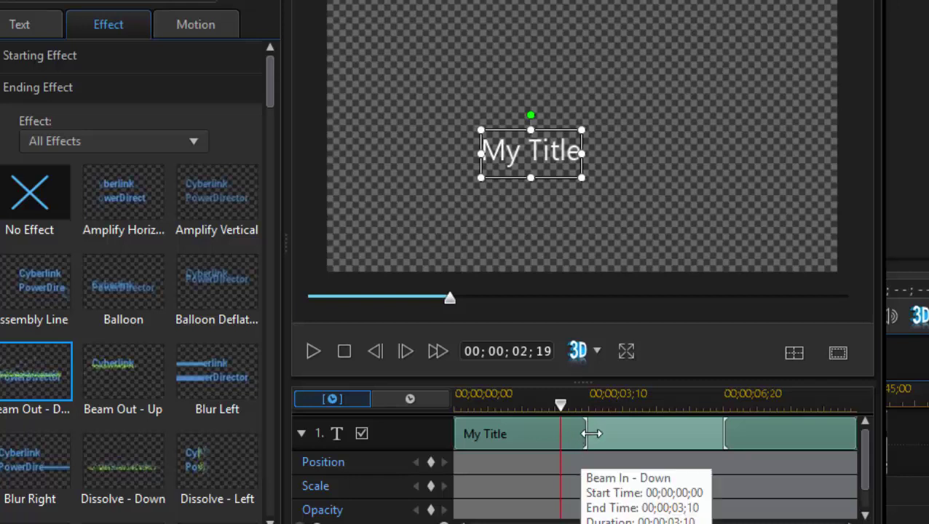
- Shorten the Beam In effect and lengthen Beam Out to start near 00;00;03;04, previewing each change
{"action": "left_click_drag", "start_coordinate": [588, 432], "coordinate": [507, 437]}
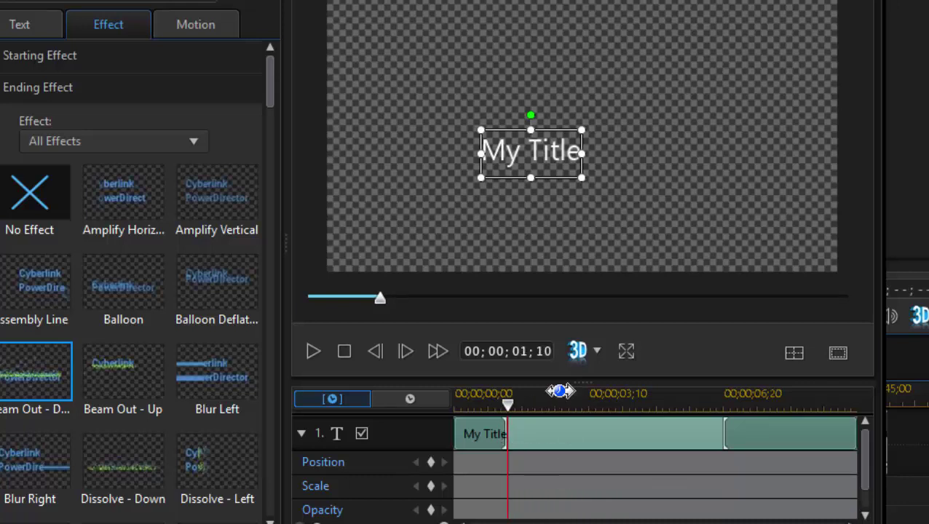
{"action": "left_click_drag", "start_coordinate": [522, 394], "coordinate": [386, 418]}
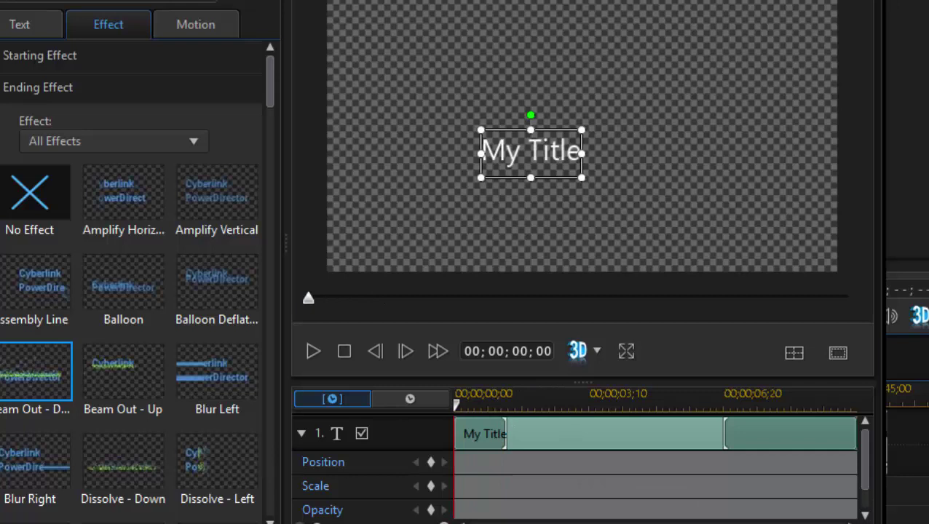
{"action": "left_click", "coordinate": [309, 353]}
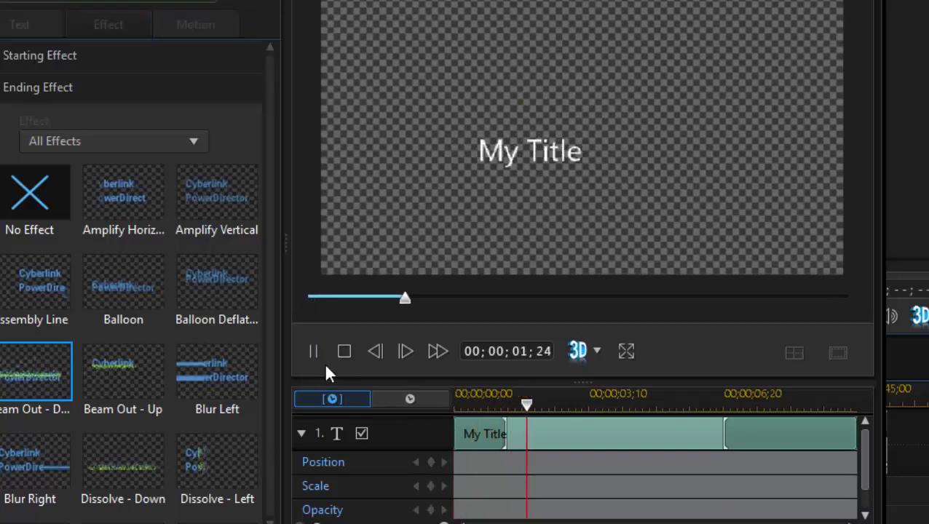
{"action": "left_click", "coordinate": [345, 354]}
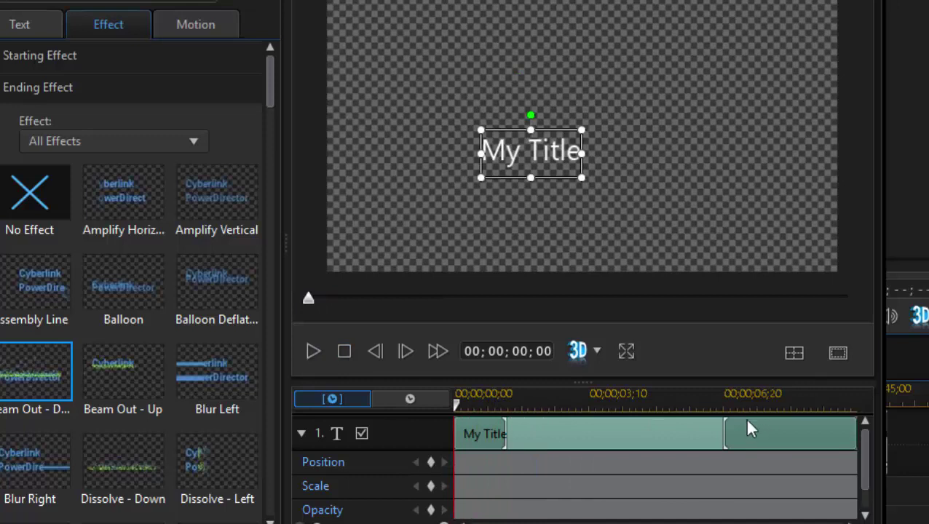
{"action": "left_click_drag", "start_coordinate": [723, 435], "coordinate": [578, 460]}
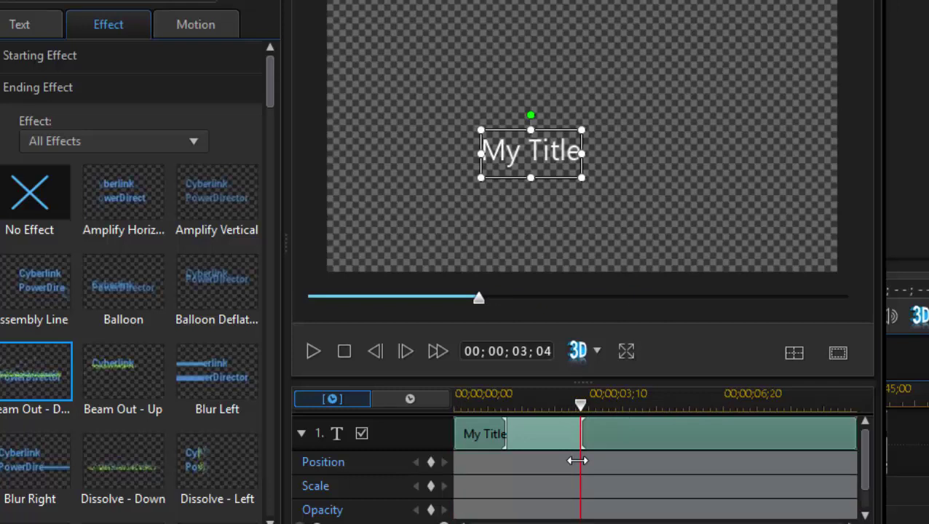
{"action": "left_click", "coordinate": [313, 352]}
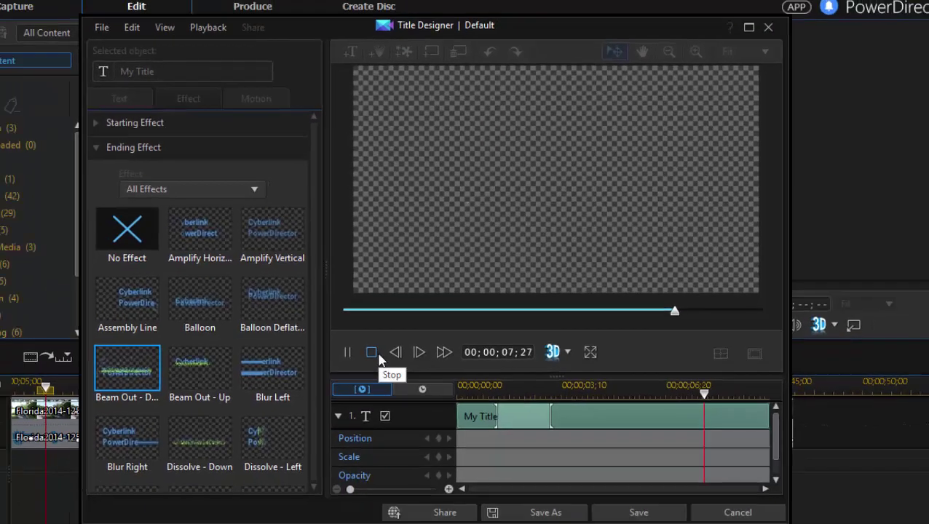
- Stop the preview at the start and scroll through the Ending Effect list
{"action": "left_click", "coordinate": [373, 353]}
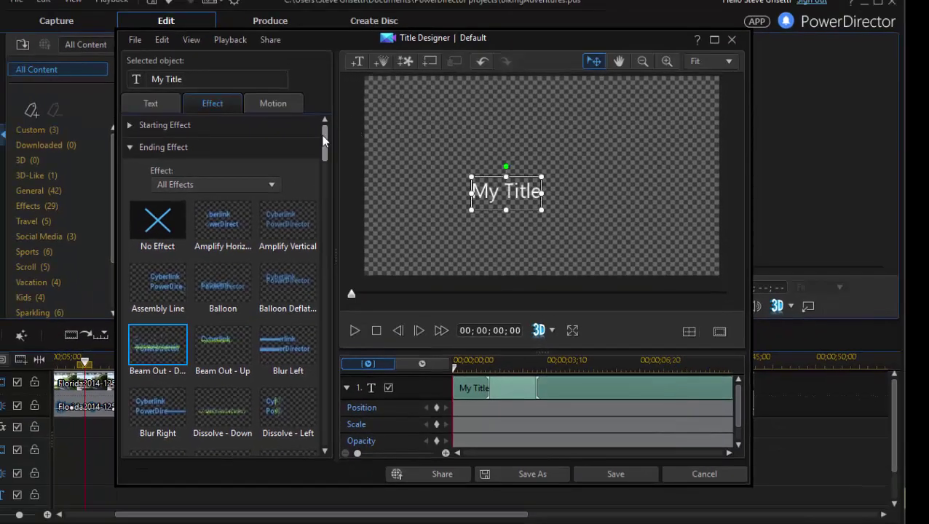
{"action": "left_click_drag", "start_coordinate": [324, 138], "coordinate": [368, 209]}
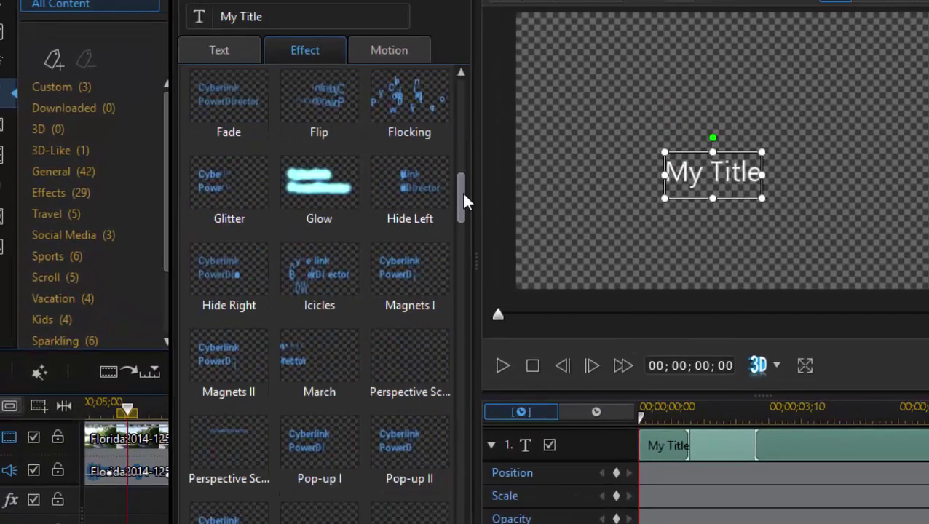
{"action": "left_click_drag", "start_coordinate": [464, 196], "coordinate": [464, 193]}
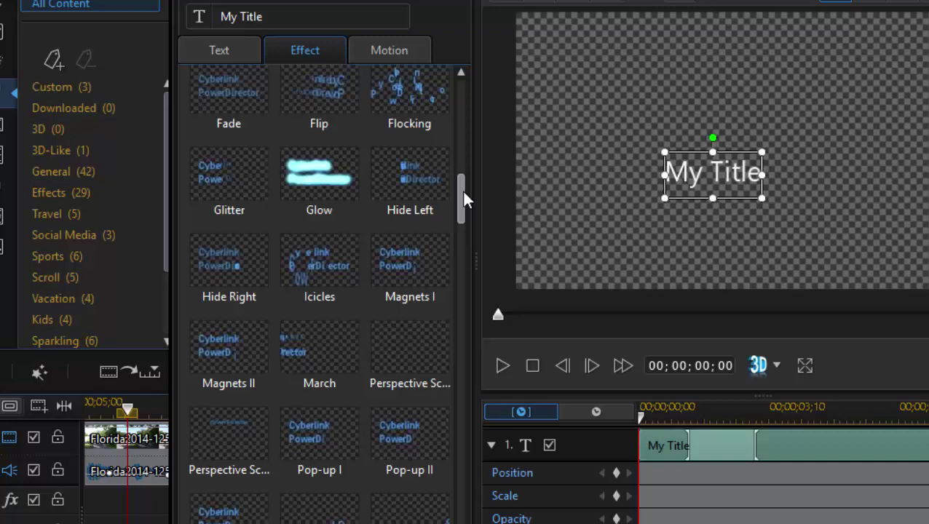